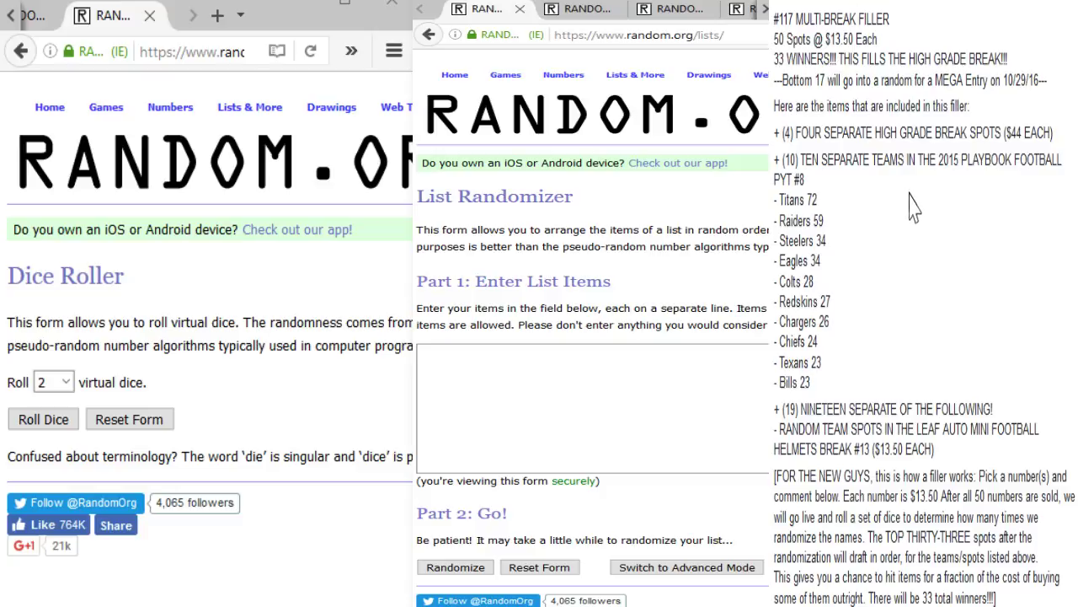
Select and copy the 50 numbered entrant names from the break post.
scroll(891, 240, "down", 12)
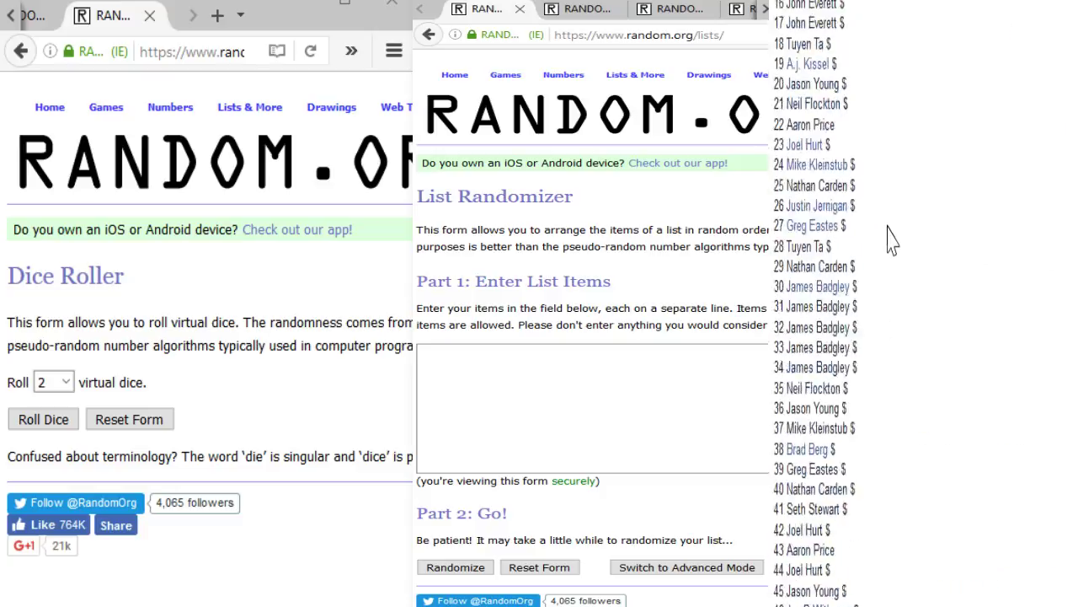
scroll(892, 240, "up", 8)
scroll(891, 240, "up", 2)
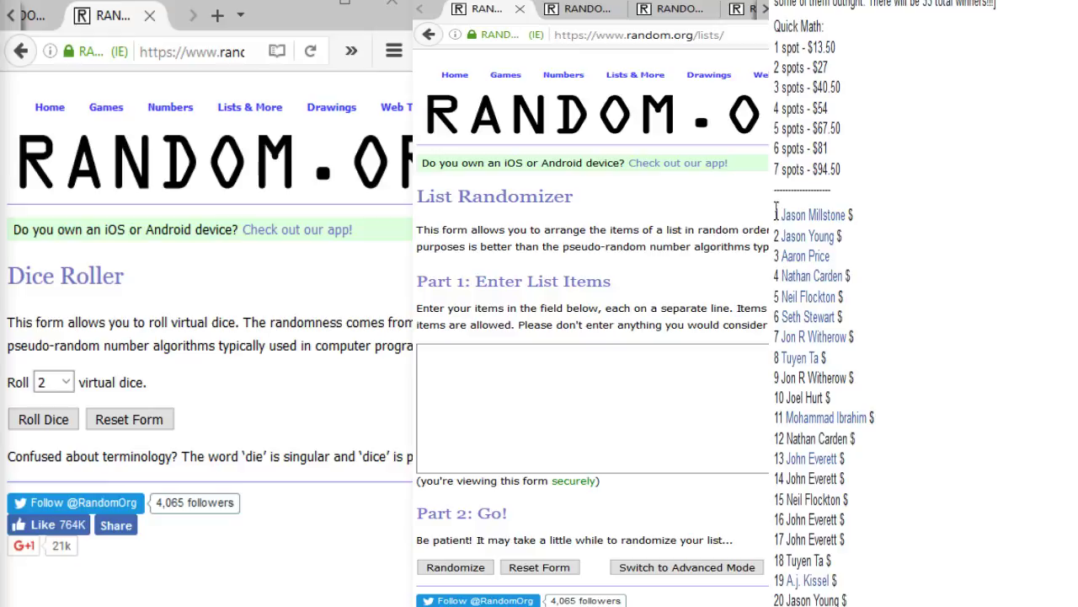
left_click_drag(776, 210, 853, 602)
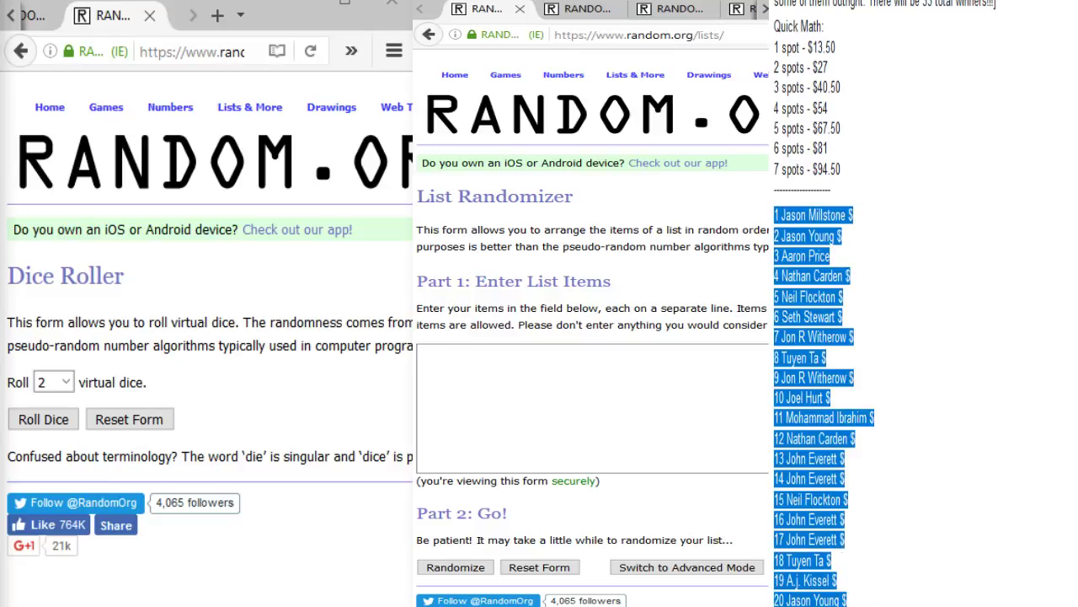
left_click_drag(852, 602, 875, 581)
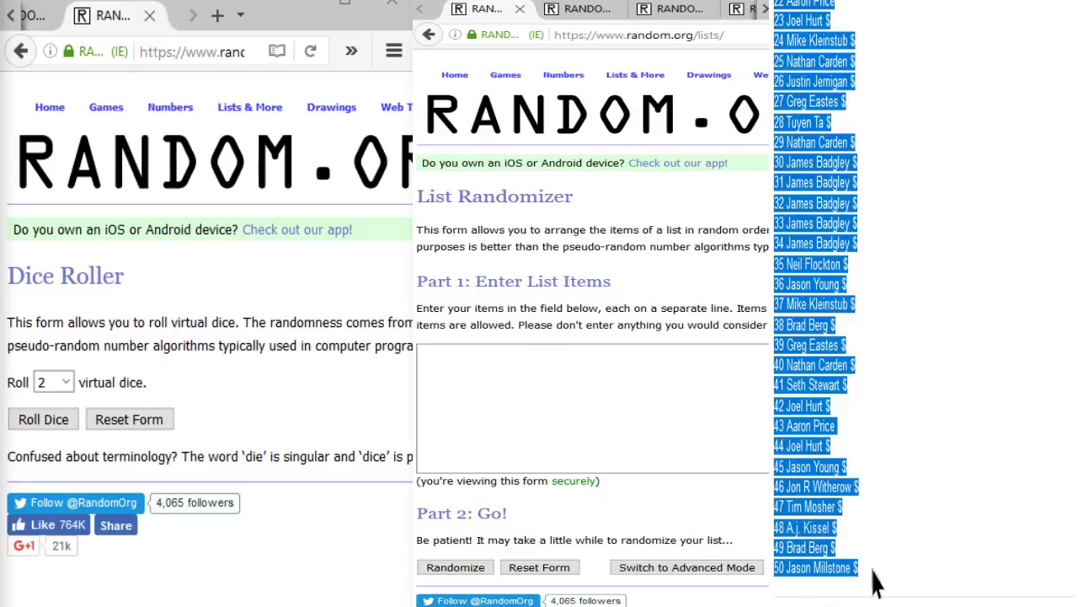
right_click(790, 192)
left_click(828, 211)
Paste the 50 names into the List Randomizer entry box.
left_click(480, 393)
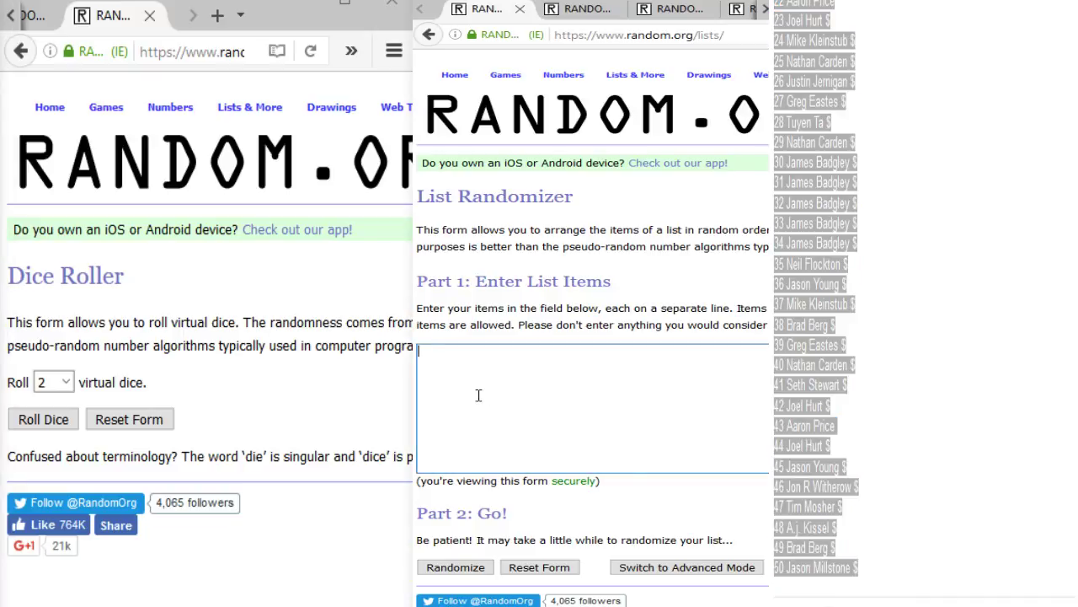
right_click(480, 394)
left_click(520, 458)
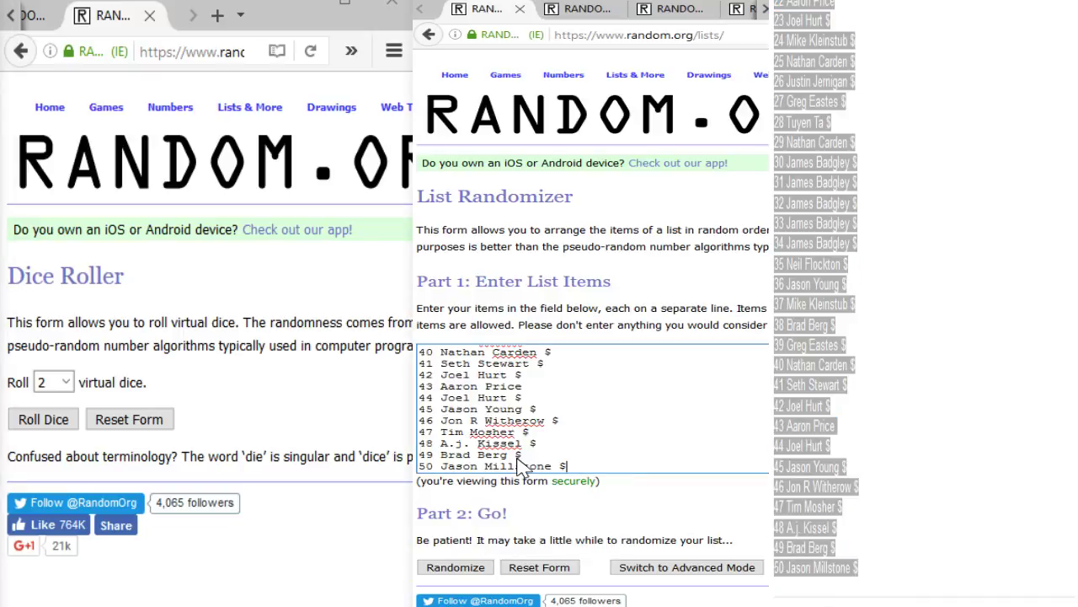
scroll(530, 443, "up", 10)
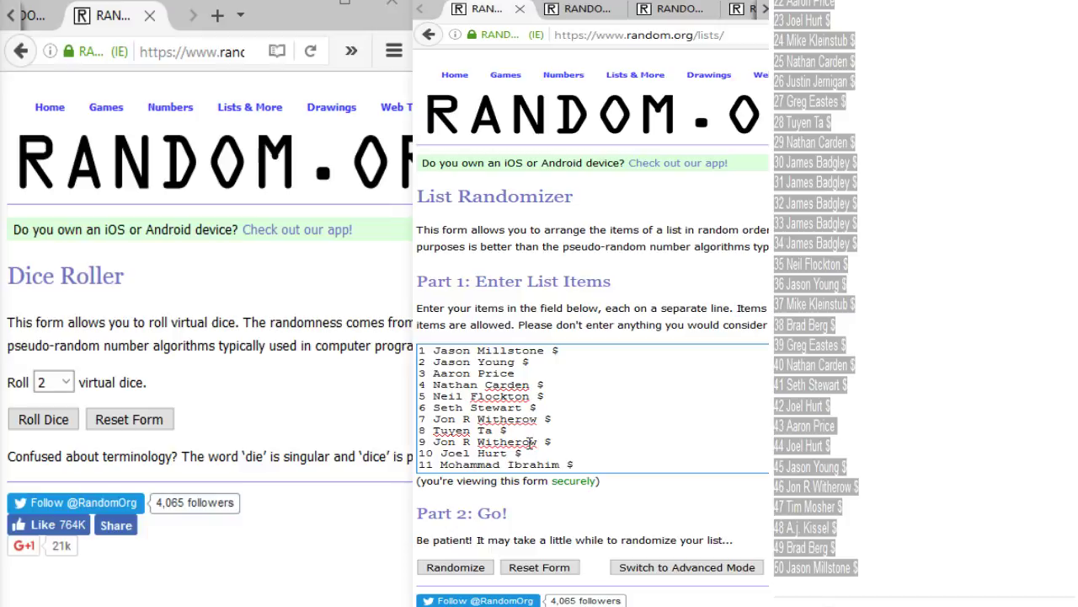
scroll(842, 303, "up", 10)
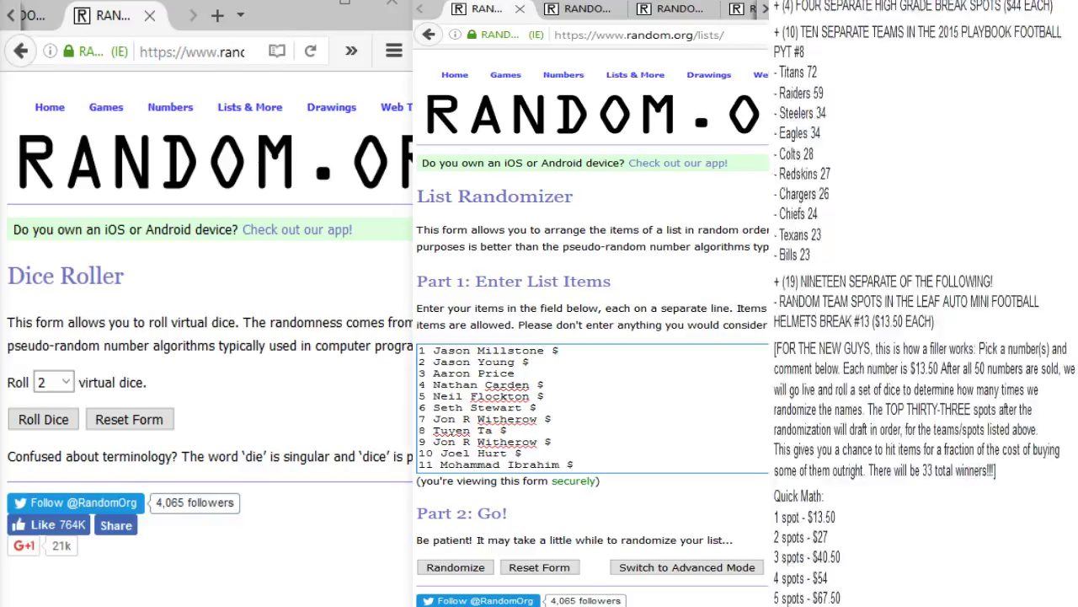
scroll(923, 304, "up", 5)
scroll(923, 304, "down", 4)
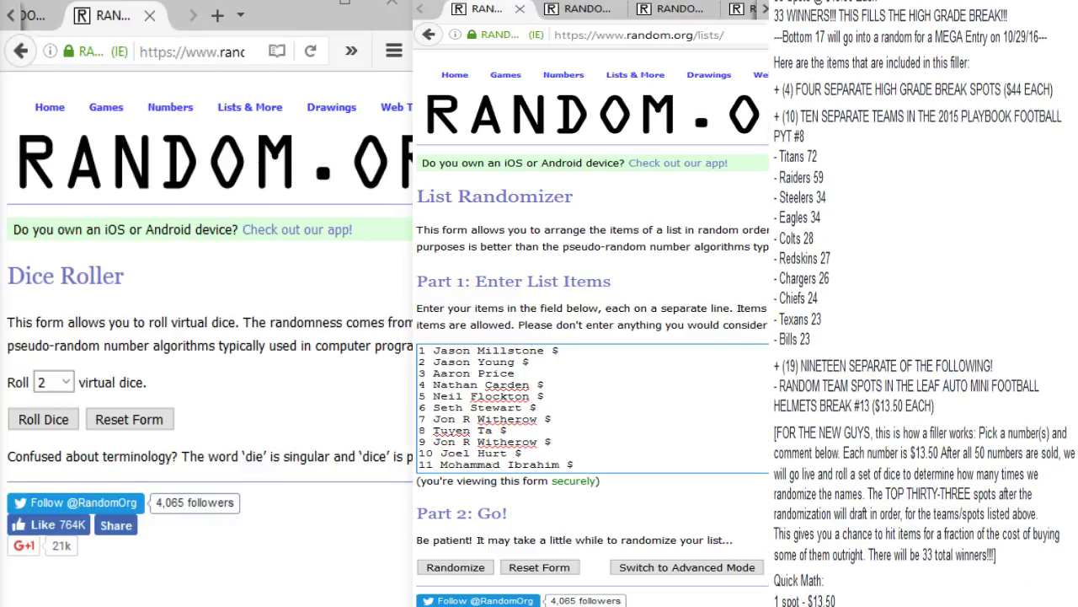
scroll(925, 303, "up", 3)
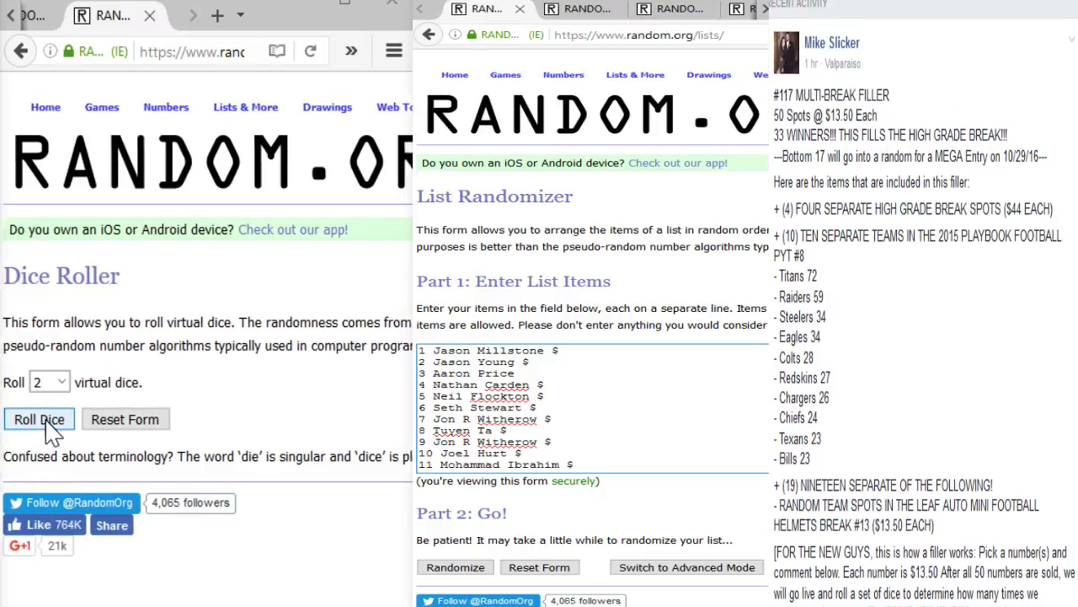
left_click(21, 426)
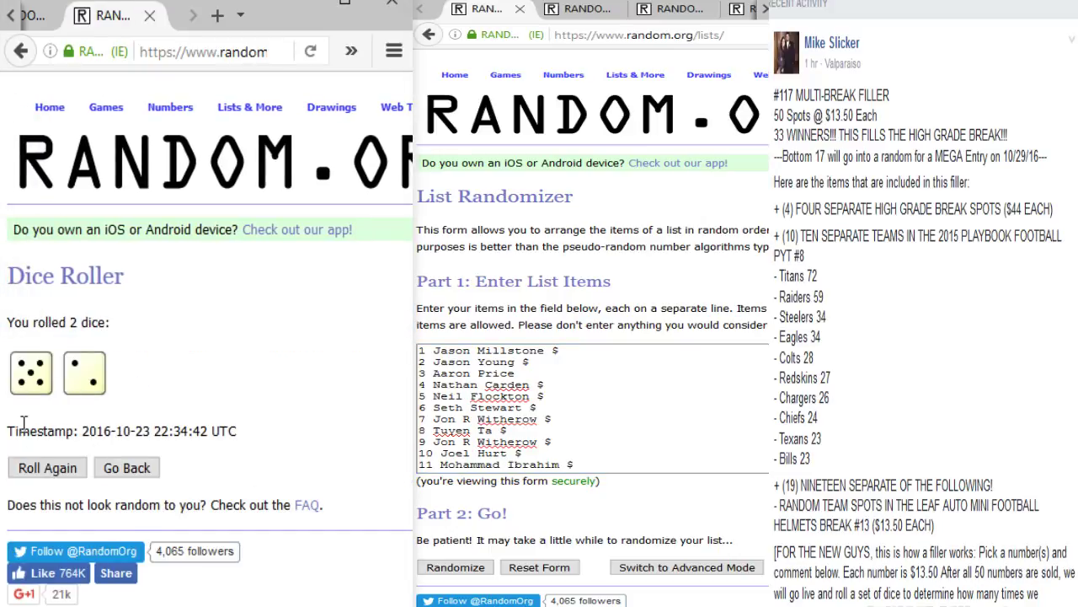
left_click_drag(11, 430, 240, 435)
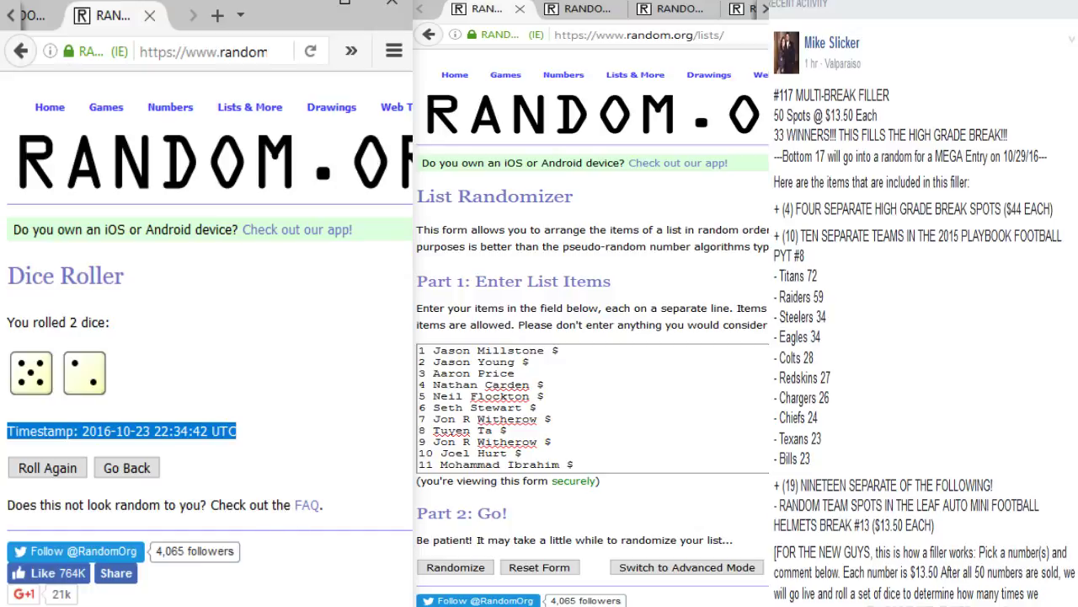
left_click(456, 568)
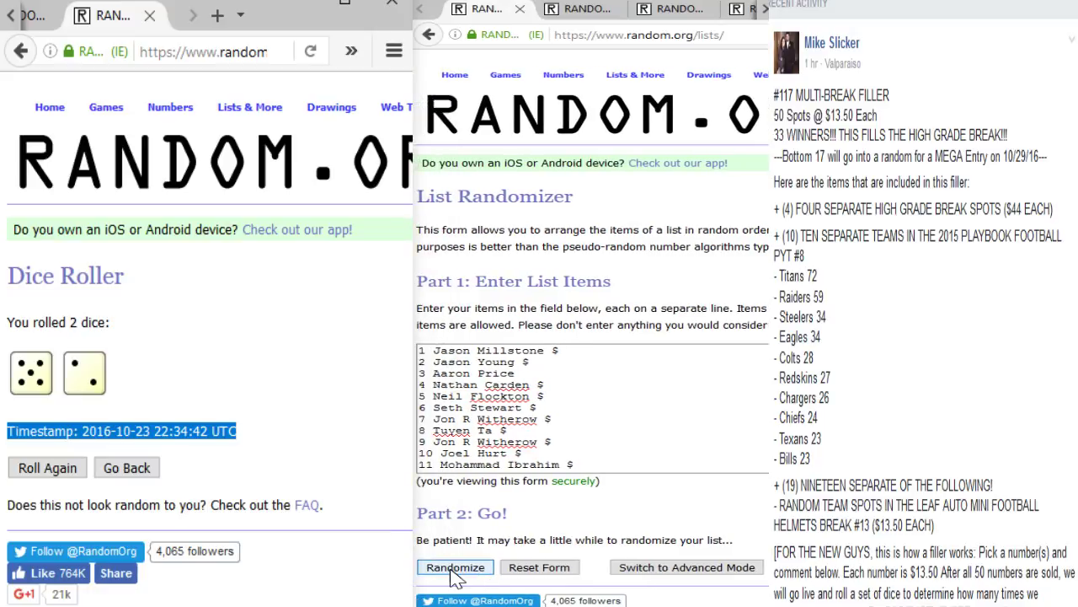
Shuffle the 50-name list seven times using Randomize and then Again! six times.
left_click(456, 568)
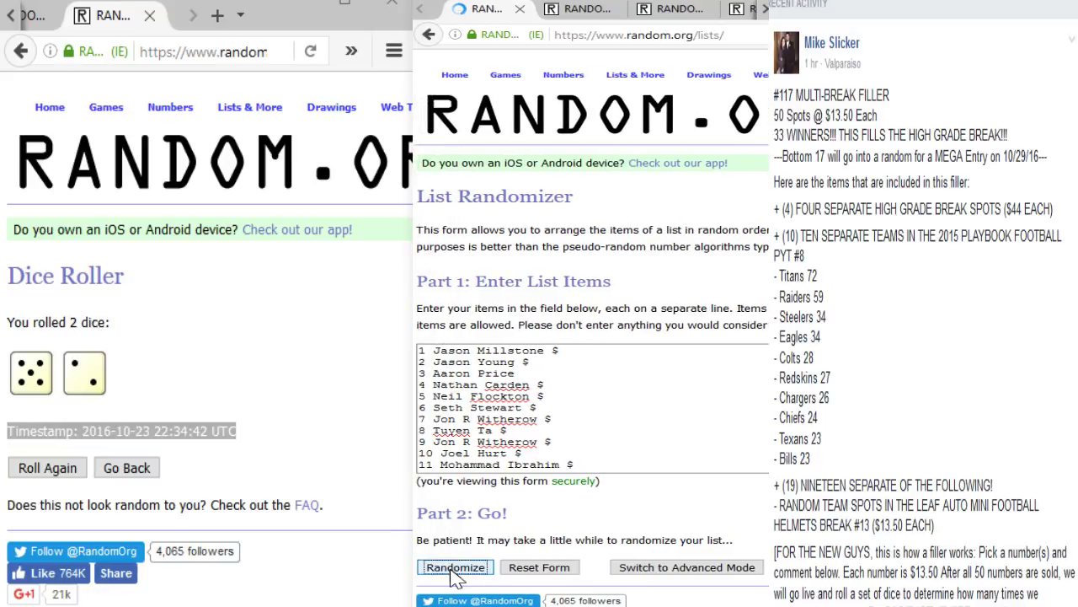
scroll(456, 576, "down", 5)
left_click(453, 572)
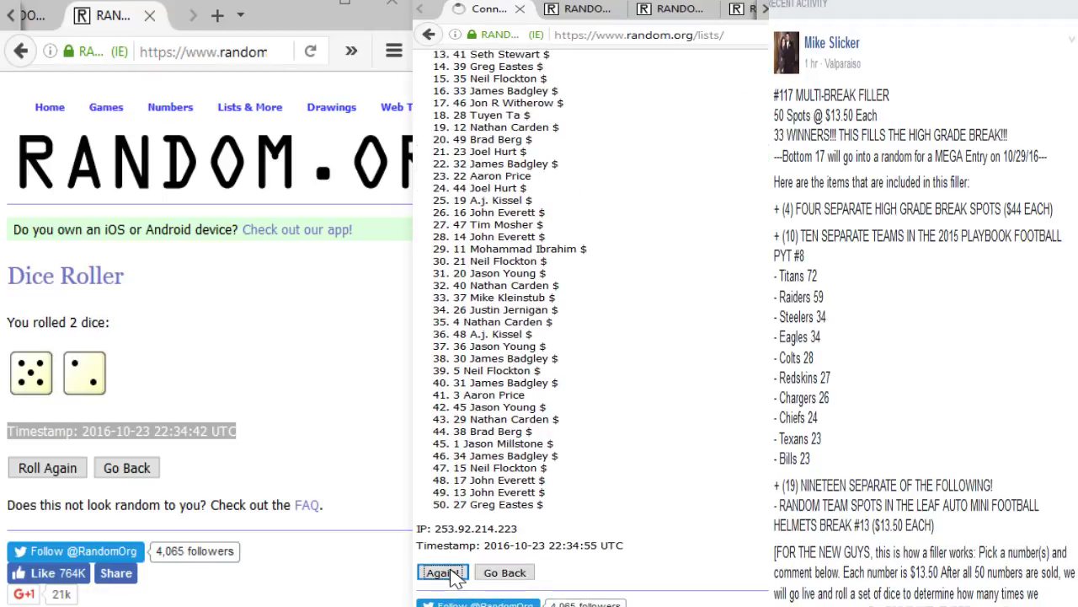
scroll(452, 576, "down", 5)
left_click(440, 572)
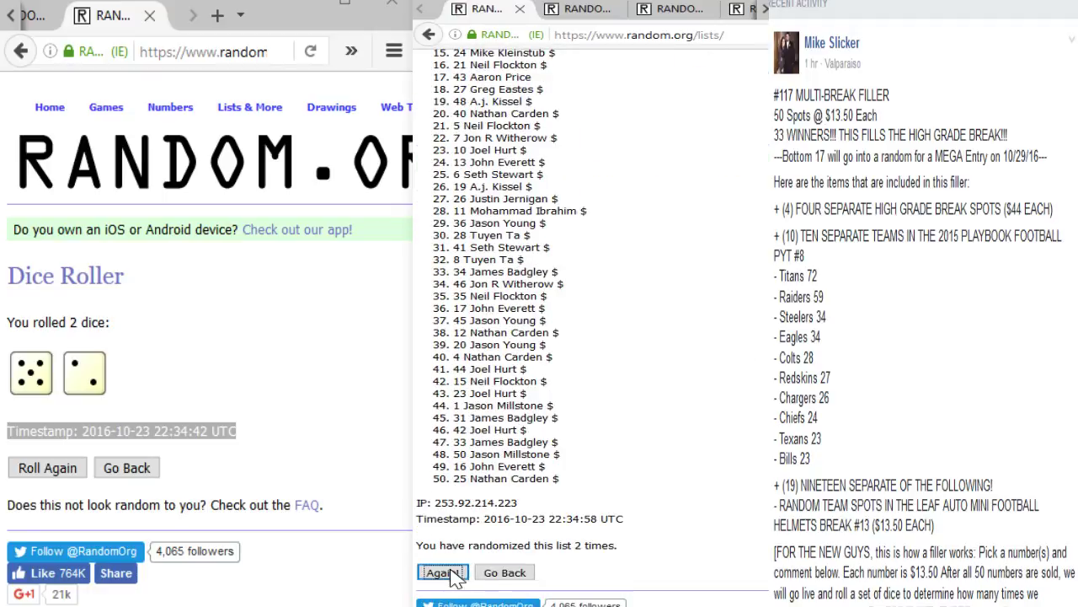
scroll(455, 577, "down", 5)
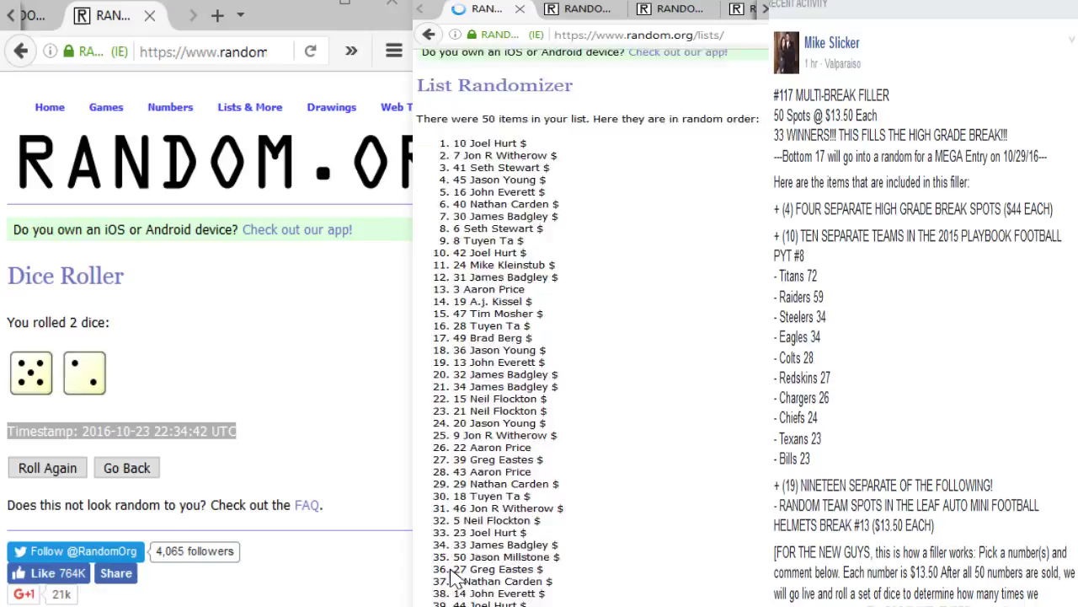
left_click(440, 591)
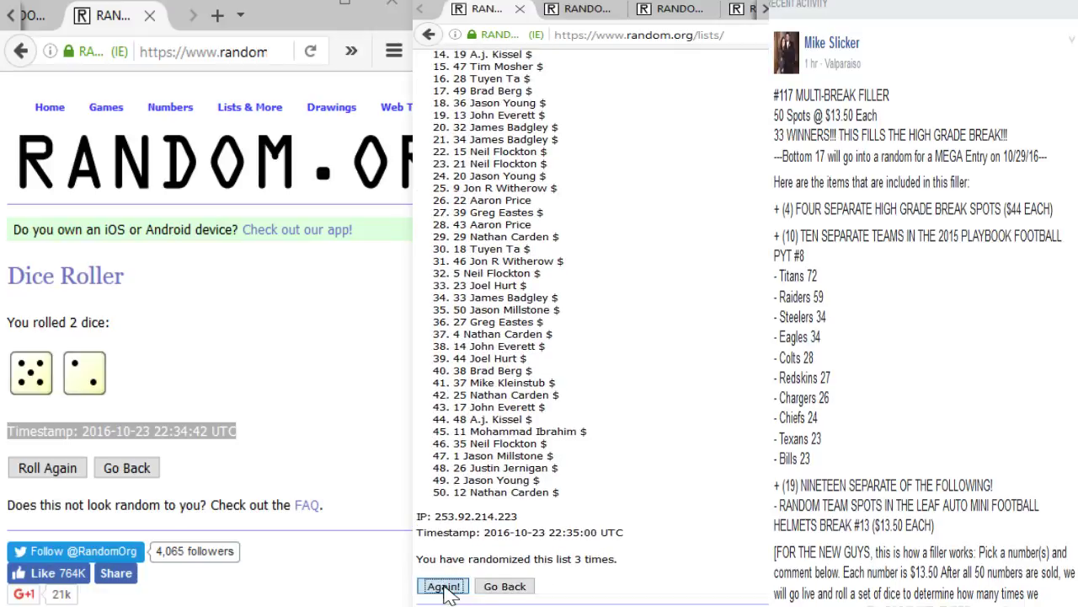
scroll(446, 590, "down", 5)
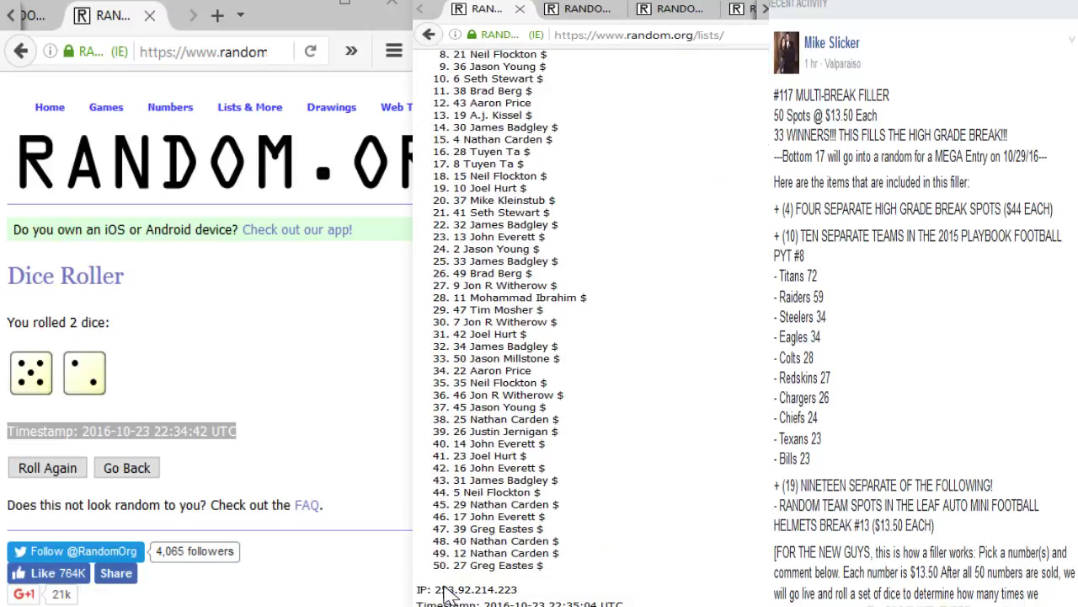
scroll(447, 594, "down", 2)
left_click(454, 572)
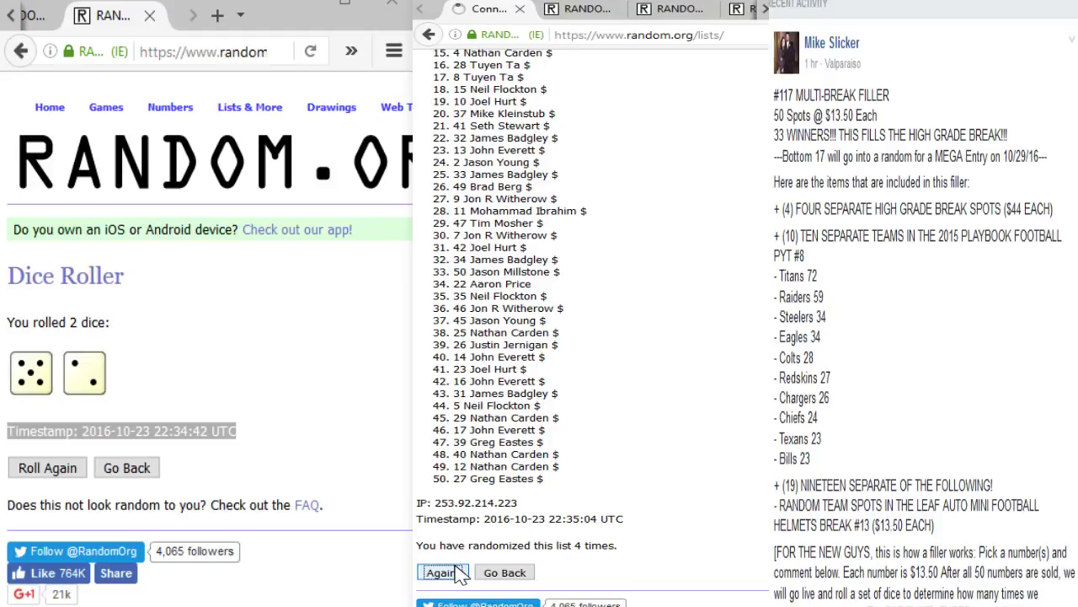
scroll(456, 565, "down", 7)
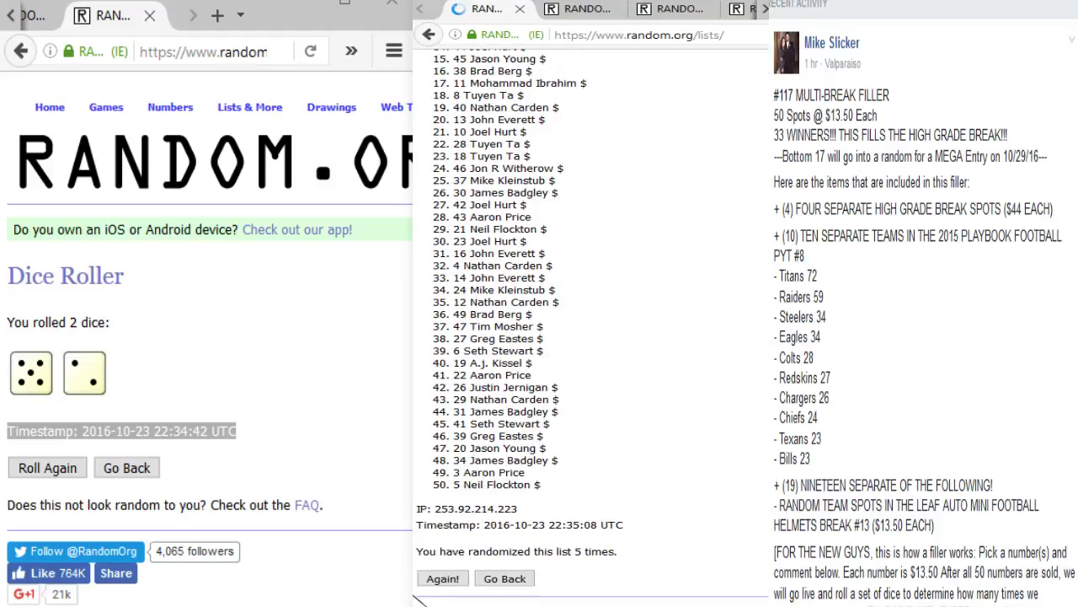
left_click(455, 572)
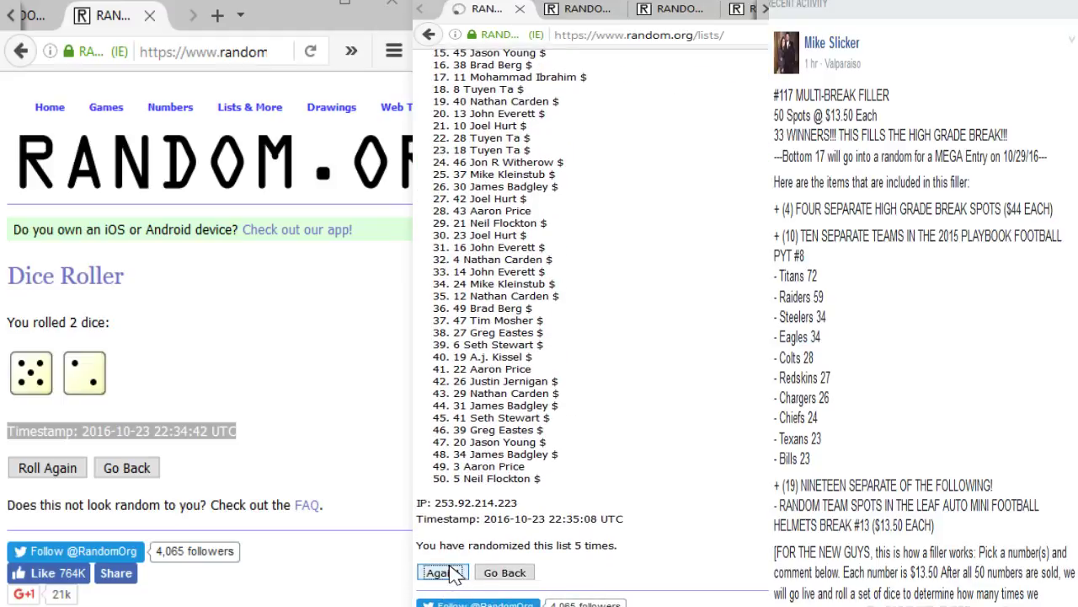
scroll(455, 572, "down", 7)
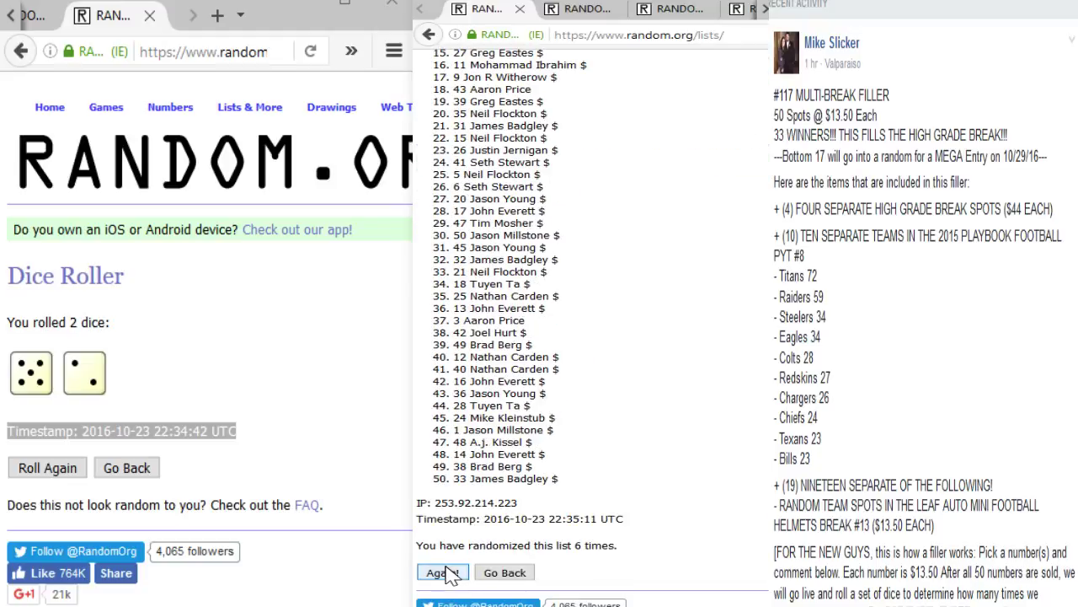
left_click(455, 573)
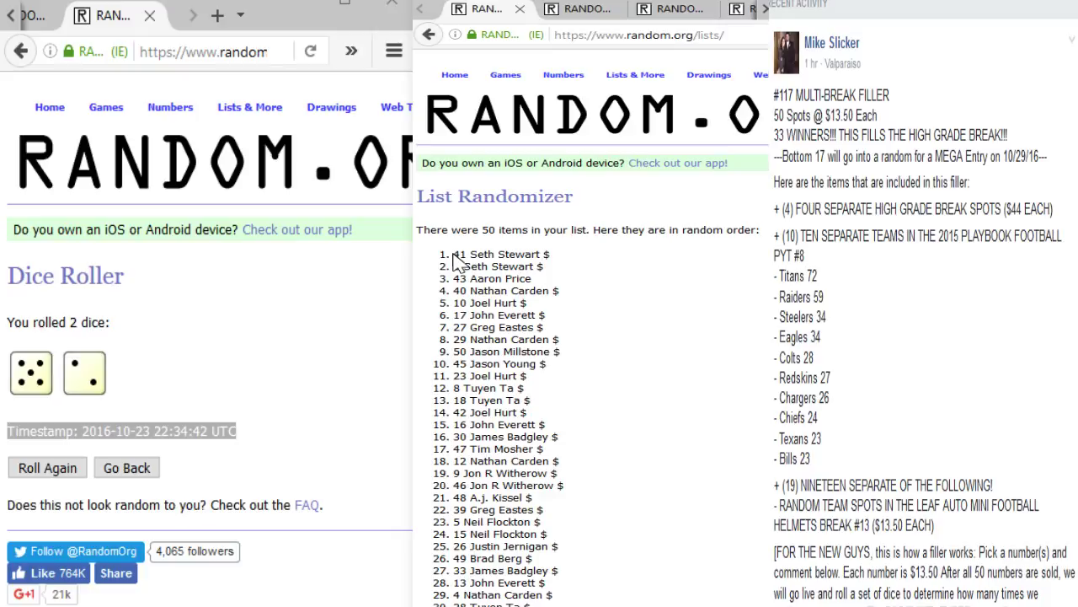
Highlight result rows 1–33, from spot 41 down to spot 2, as the winners.
left_click_drag(455, 254, 570, 340)
scroll(571, 341, "up", 4)
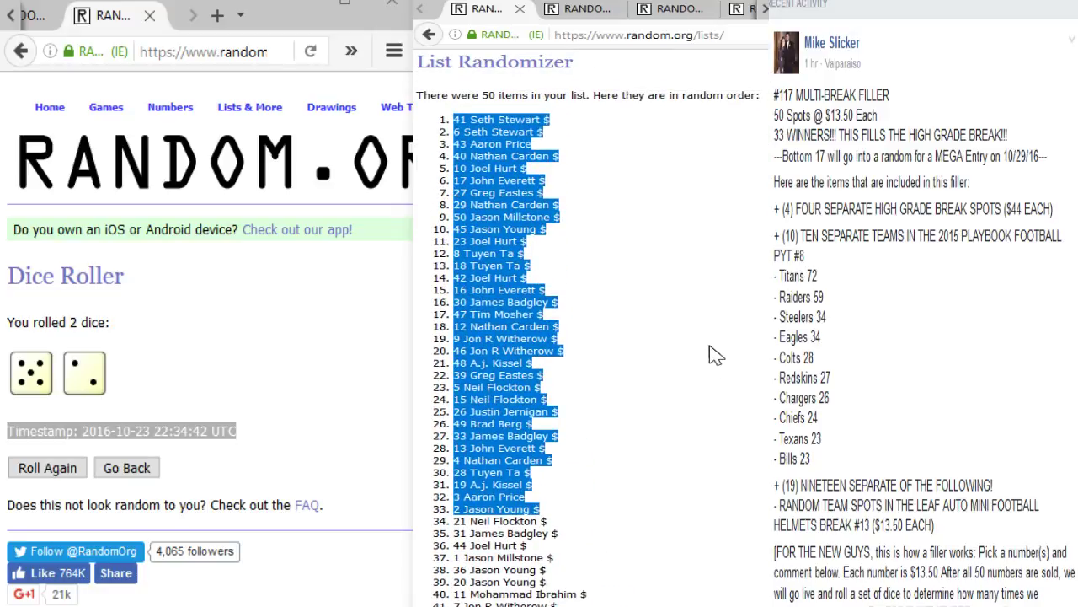
scroll(684, 331, "down", 1)
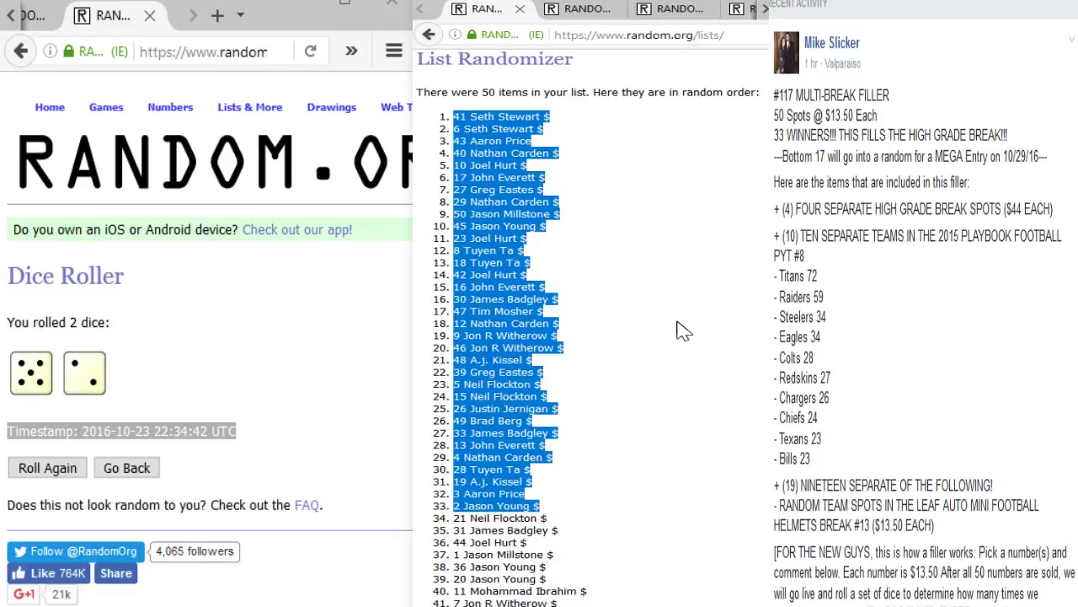
scroll(684, 331, "down", 3)
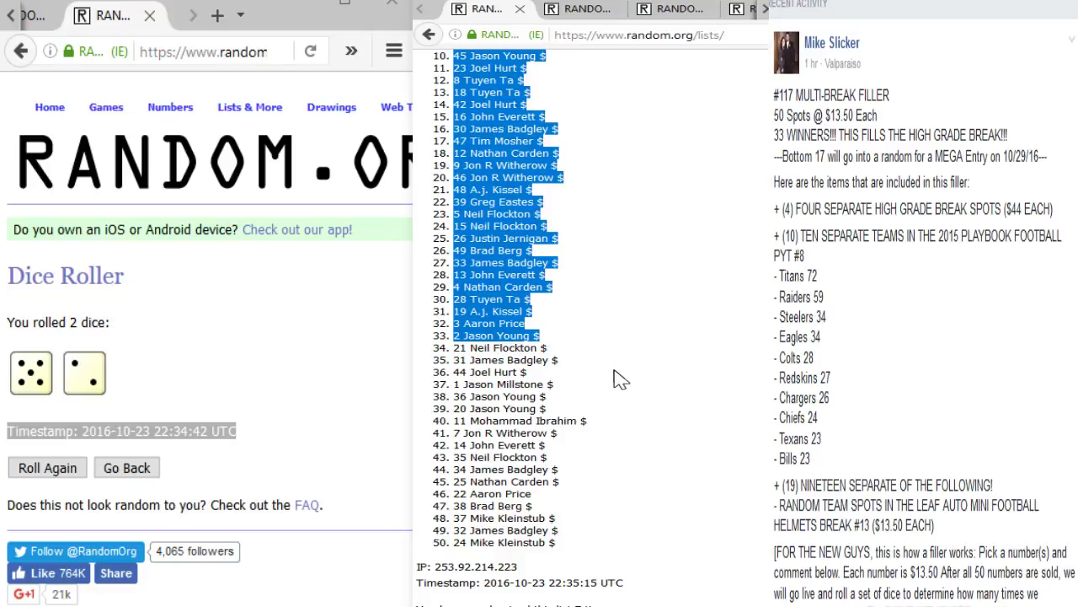
scroll(620, 379, "up", 5)
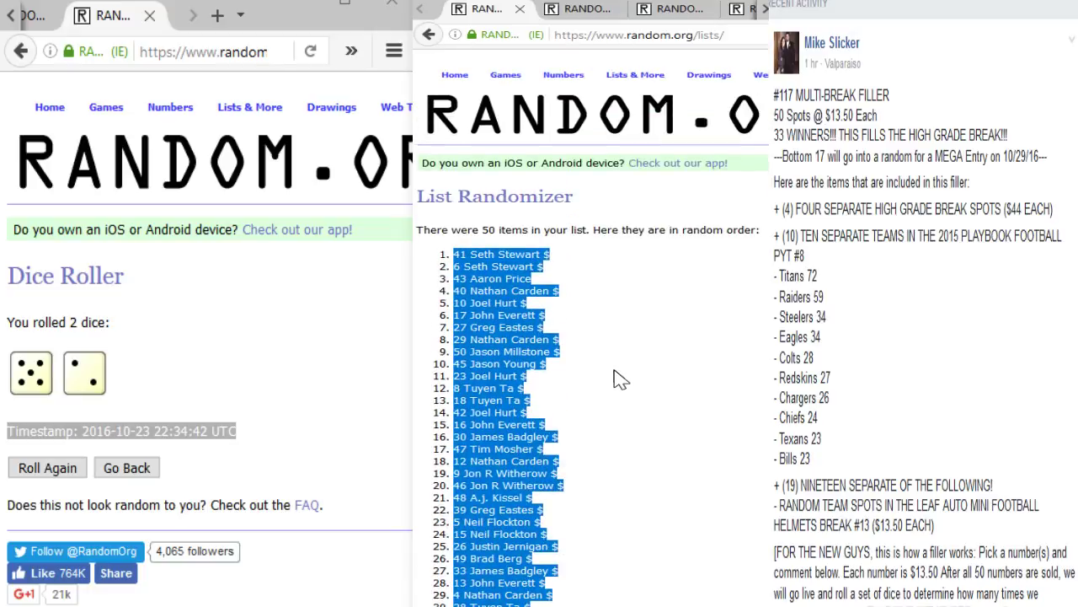
scroll(619, 379, "down", 2)
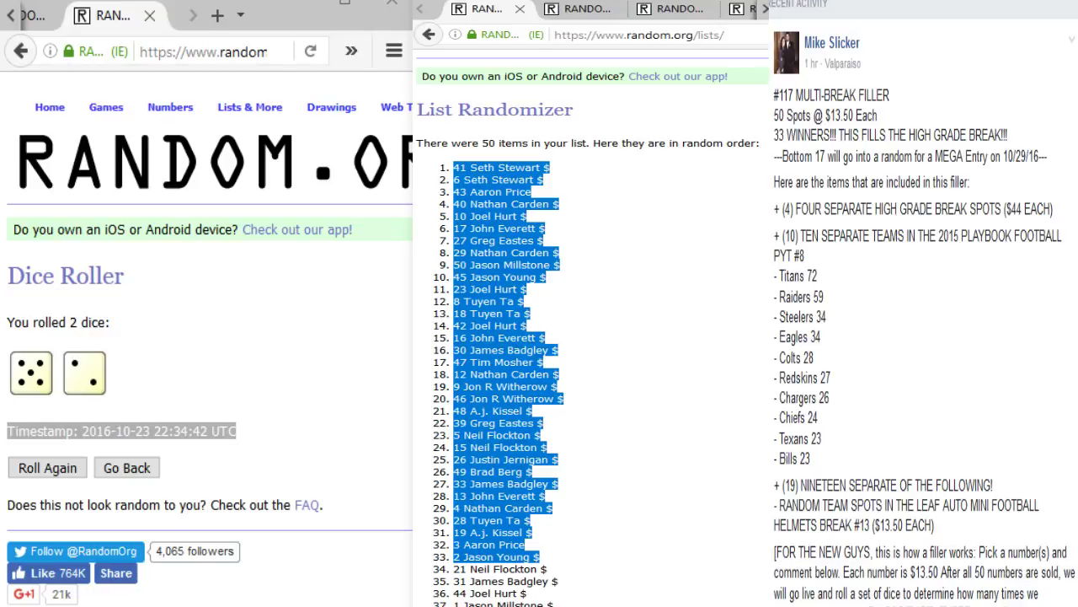
key("alt+Tab")
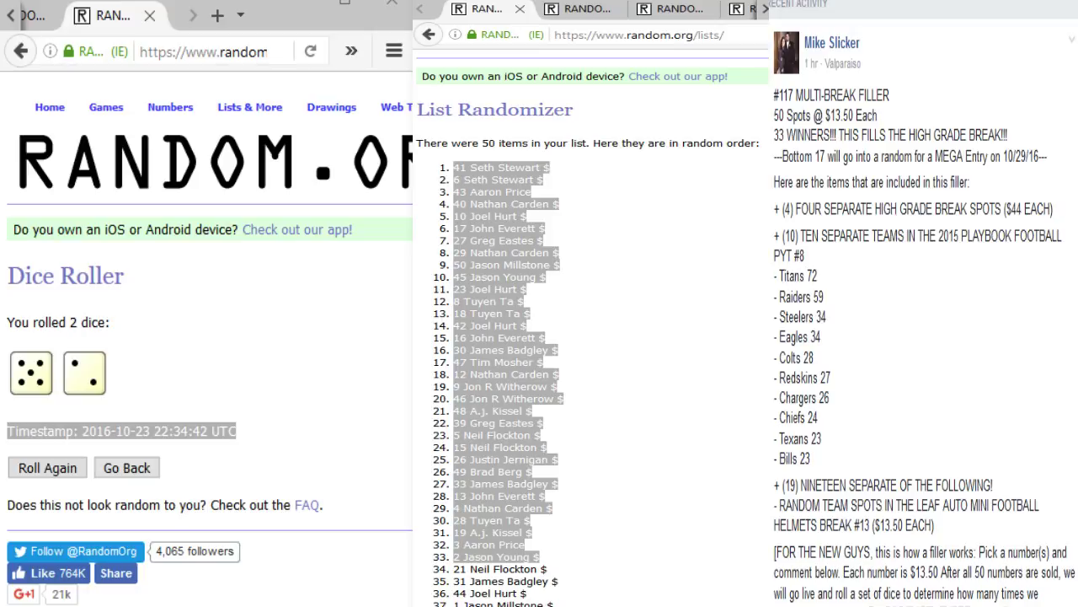